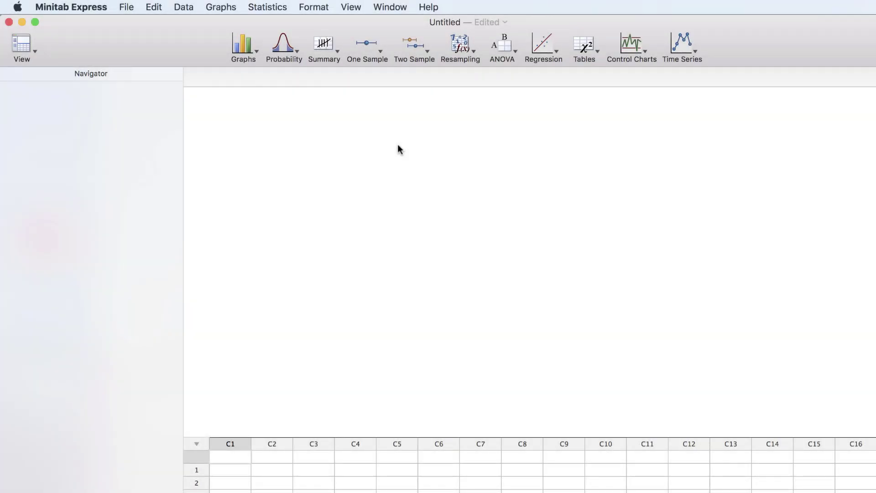
# - Start a Display Probability distribution plot: Normal, mean 0, SD 1, right tail beyond x = 3.217
pyautogui.click(284, 49)
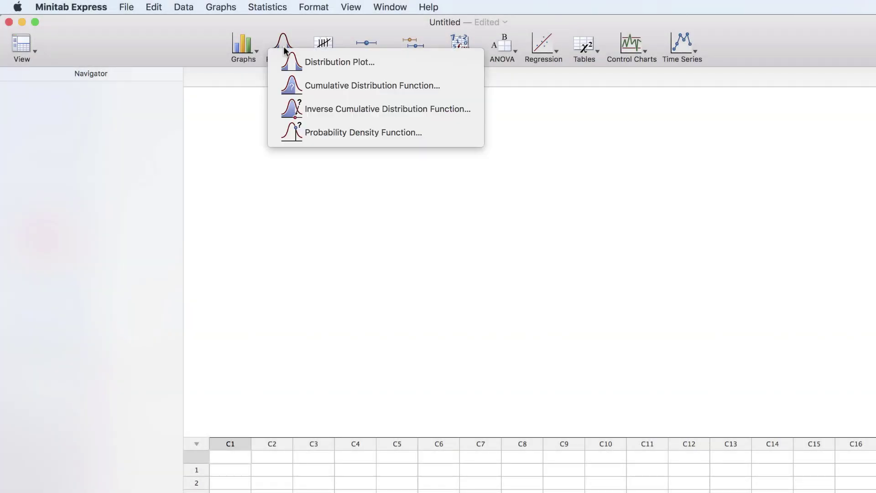
pyautogui.click(317, 60)
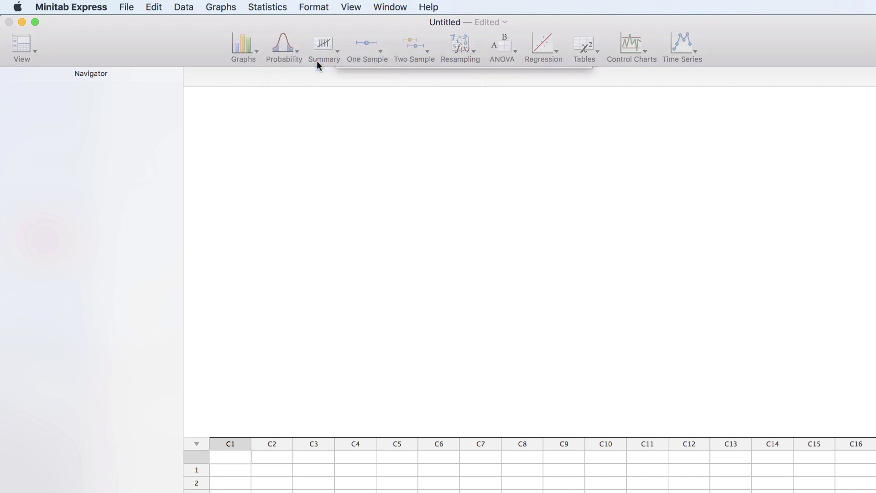
pyautogui.click(555, 127)
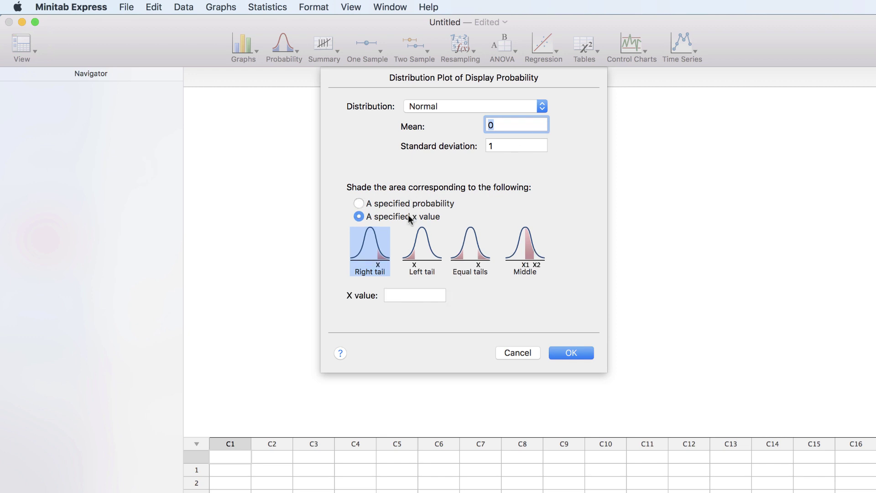
pyautogui.click(416, 292)
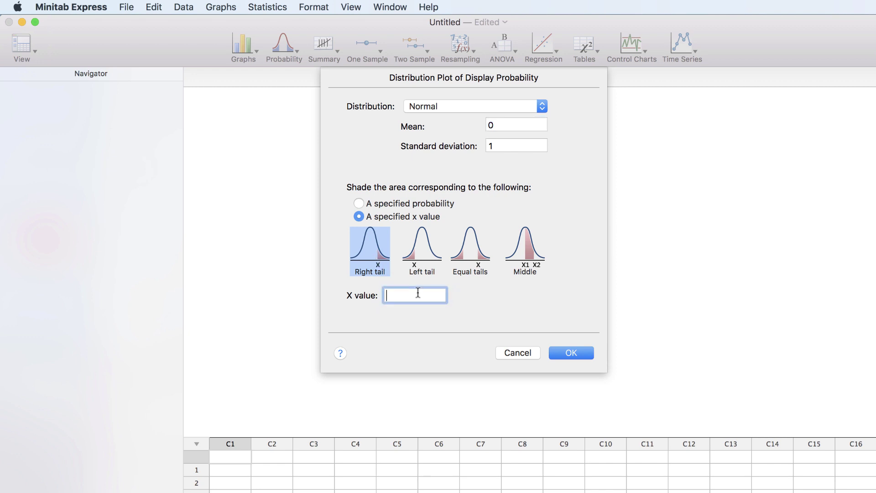
pyautogui.write('3.2')
pyautogui.write('17')
# - Generate the plot, which shades a 0.0006477 right-tail area beyond x = 3.217
pyautogui.click(573, 353)
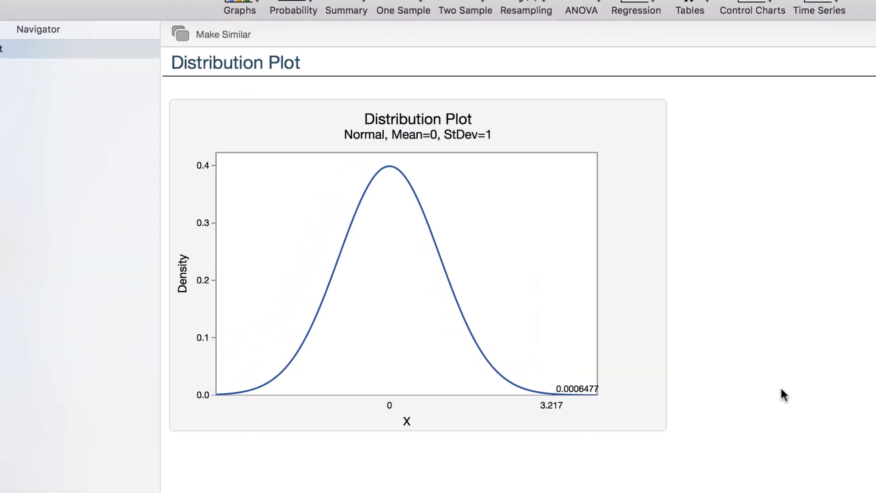